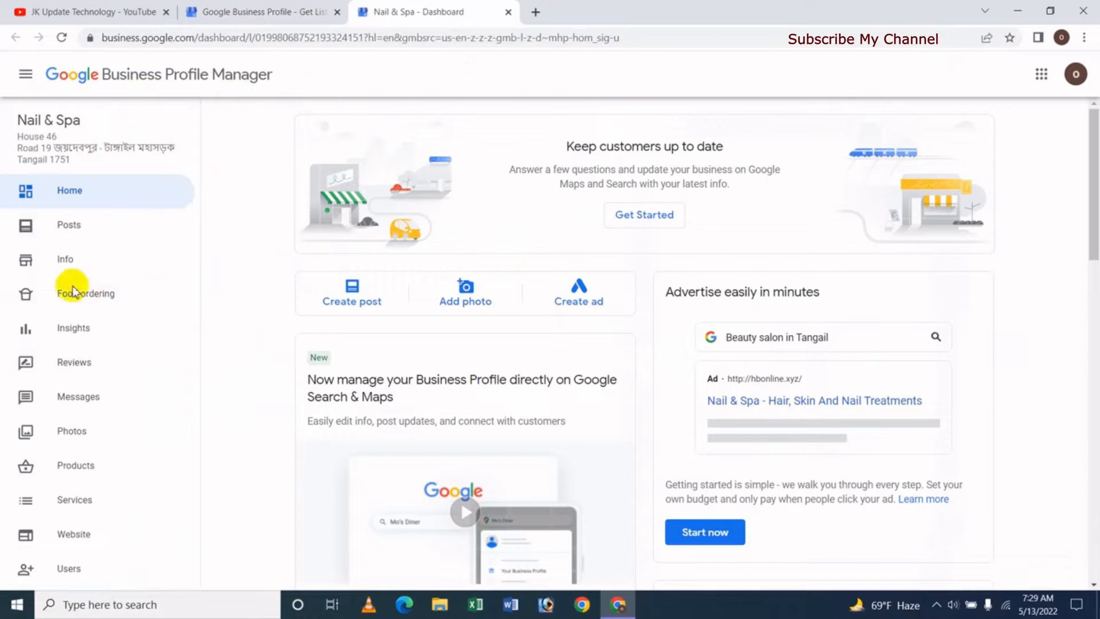
Step: Open the Nail & Spa business info, clear the existing business location address and apply the removal
{"action": "left_click", "coordinate": [63, 259]}
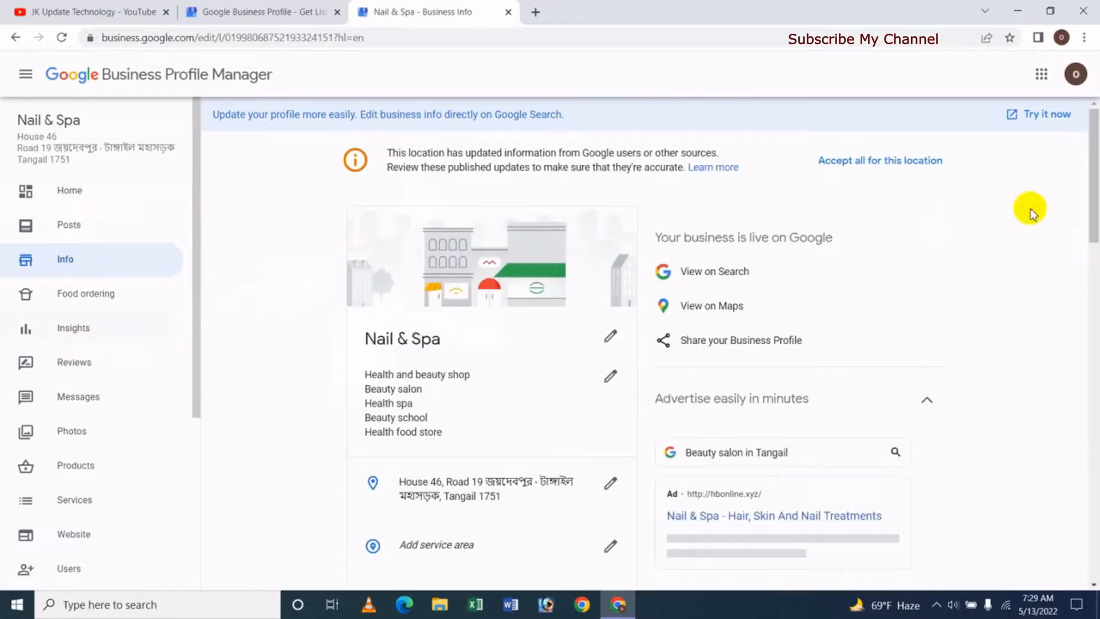
{"action": "scroll", "coordinate": [1094, 291], "scroll_direction": "down", "scroll_amount": 1}
{"action": "scroll", "coordinate": [1092, 296], "scroll_direction": "down", "scroll_amount": 4}
{"action": "scroll", "coordinate": [1092, 298], "scroll_direction": "up", "scroll_amount": 4}
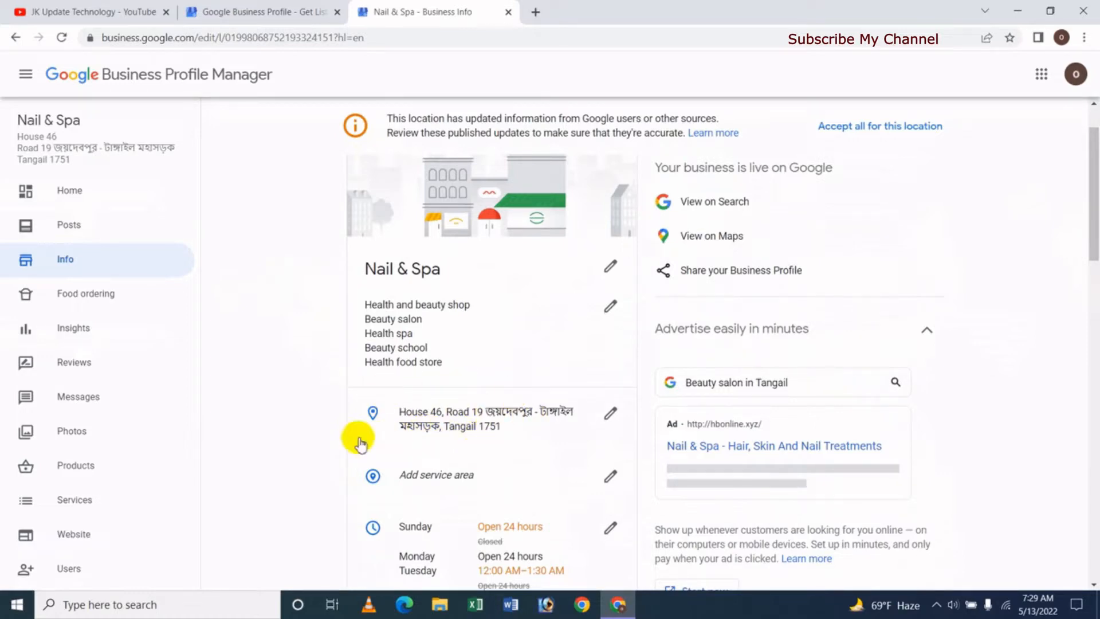
{"action": "left_click", "coordinate": [610, 413]}
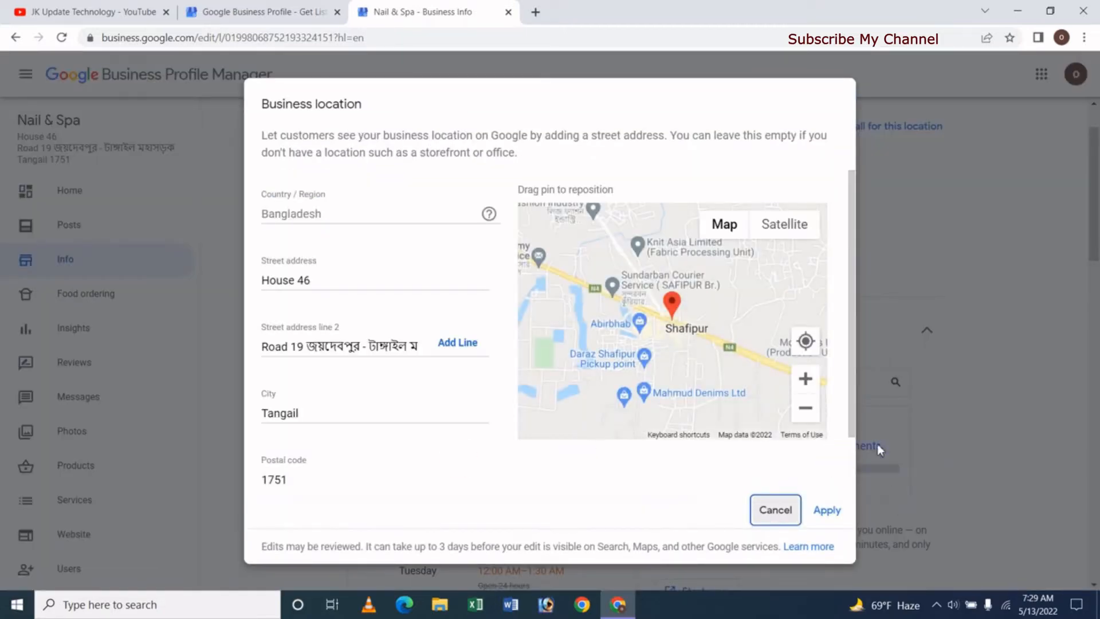
{"action": "left_click_drag", "start_coordinate": [853, 415], "coordinate": [852, 488]}
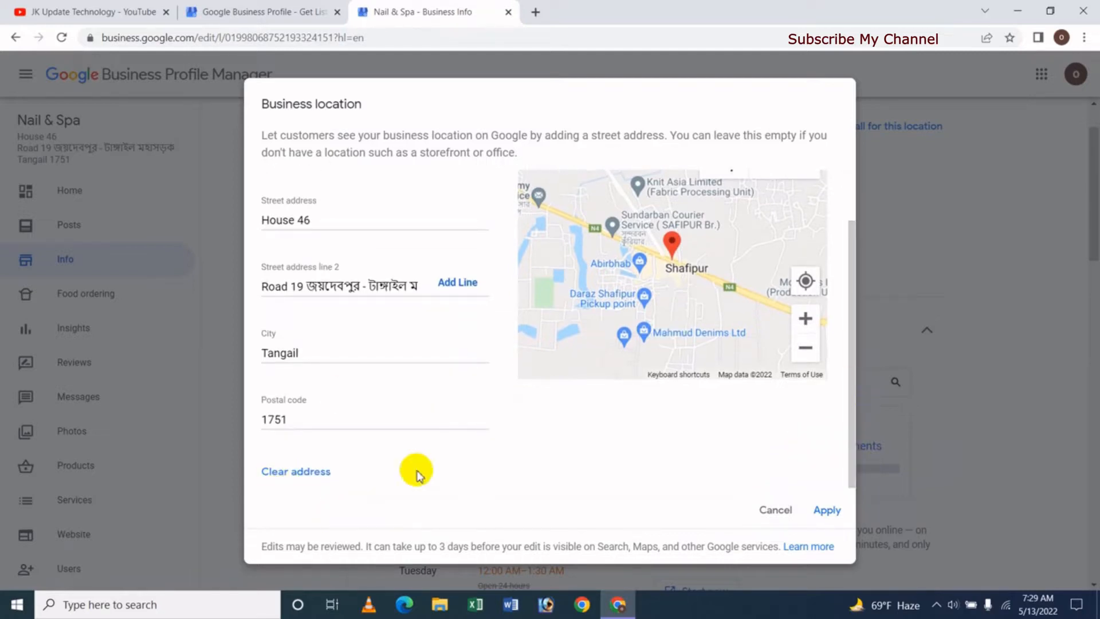
{"action": "left_click", "coordinate": [310, 474]}
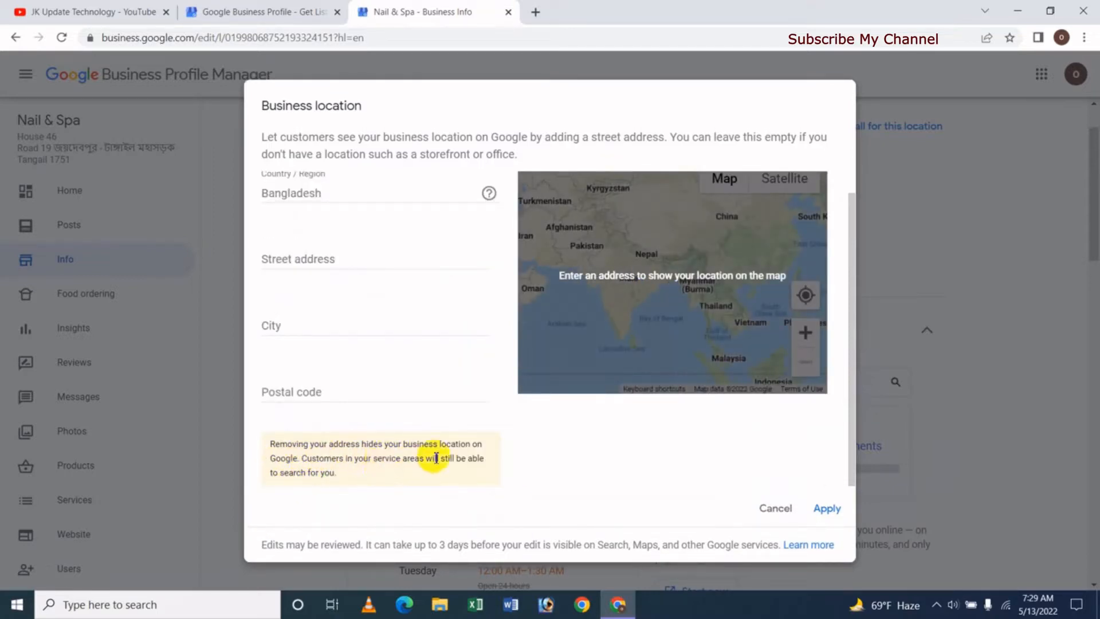
{"action": "left_click", "coordinate": [831, 508]}
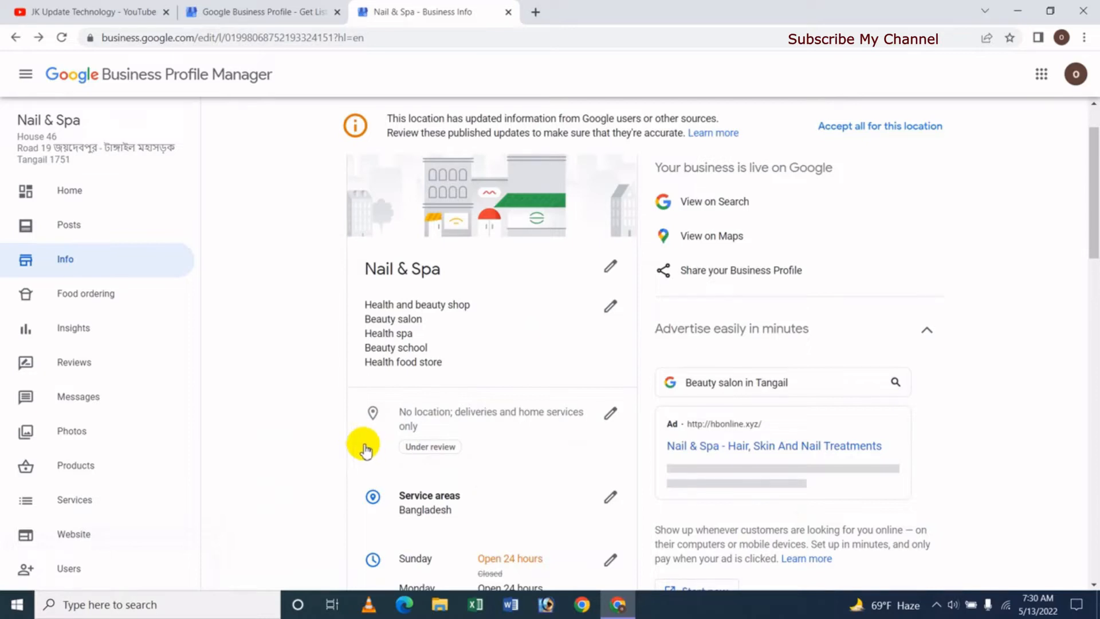
Step: Reopen the business location for editing and enter the new street address, leaving the city out of that line
{"action": "left_click", "coordinate": [609, 414]}
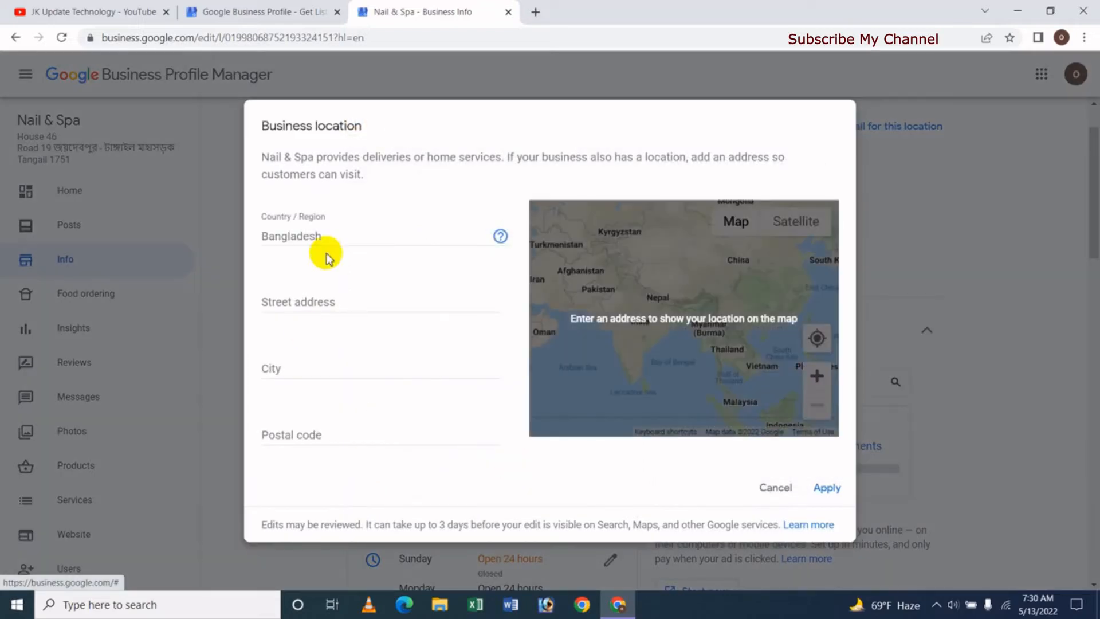
{"action": "left_click", "coordinate": [327, 299]}
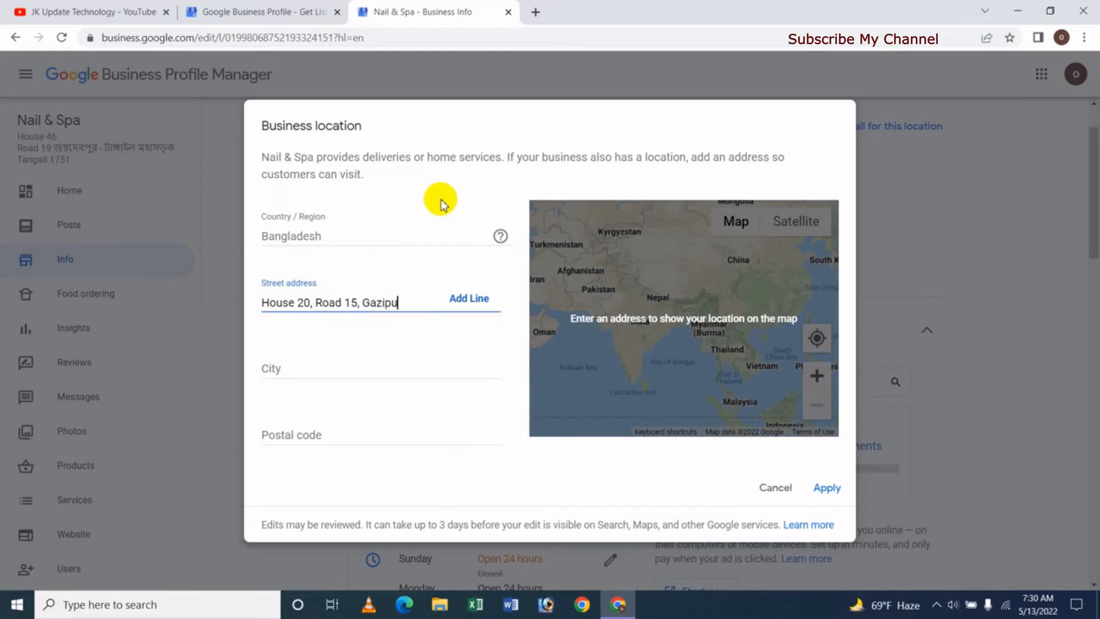
{"action": "type", "text": "dar"}
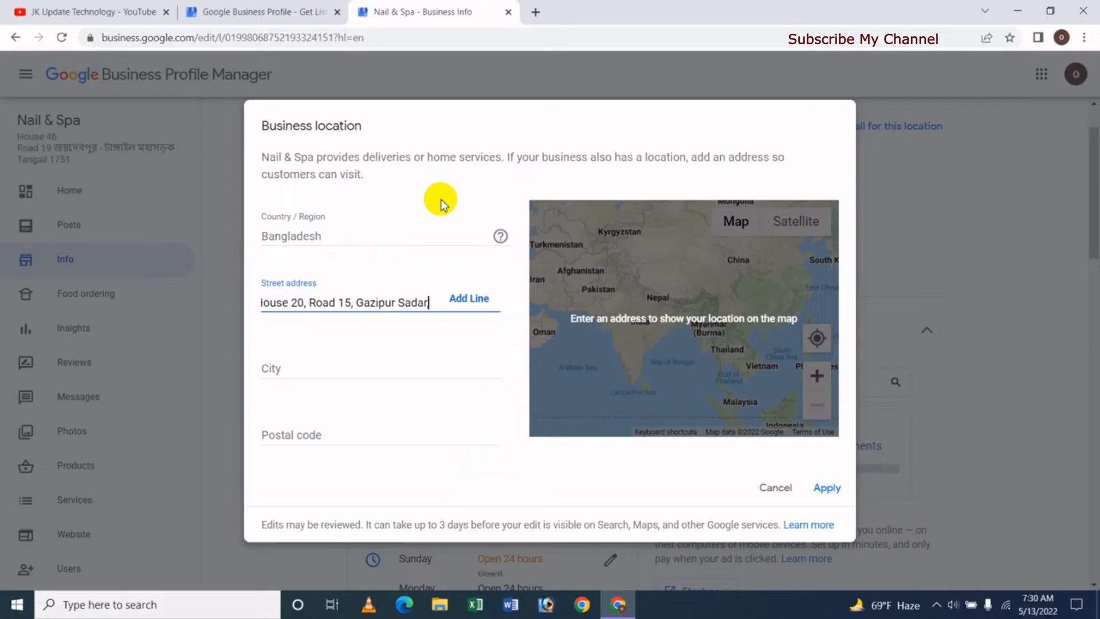
{"action": "type", "text": ", Gazipur"}
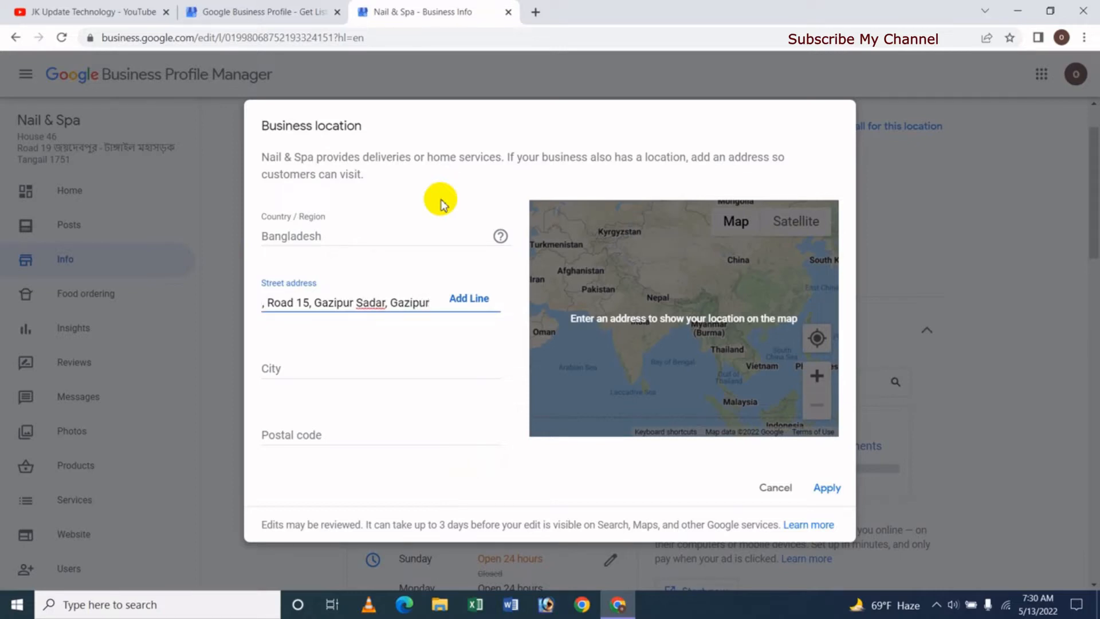
{"action": "key", "text": "BackSpace"}
{"action": "key", "text": "BackSpace"}
{"action": "key", "text": "BackSpace"}
{"action": "key", "text": "BackSpace"}
{"action": "key", "text": "BackSpace"}
{"action": "key", "text": "BackSpace"}
{"action": "key", "text": "BackSpace"}
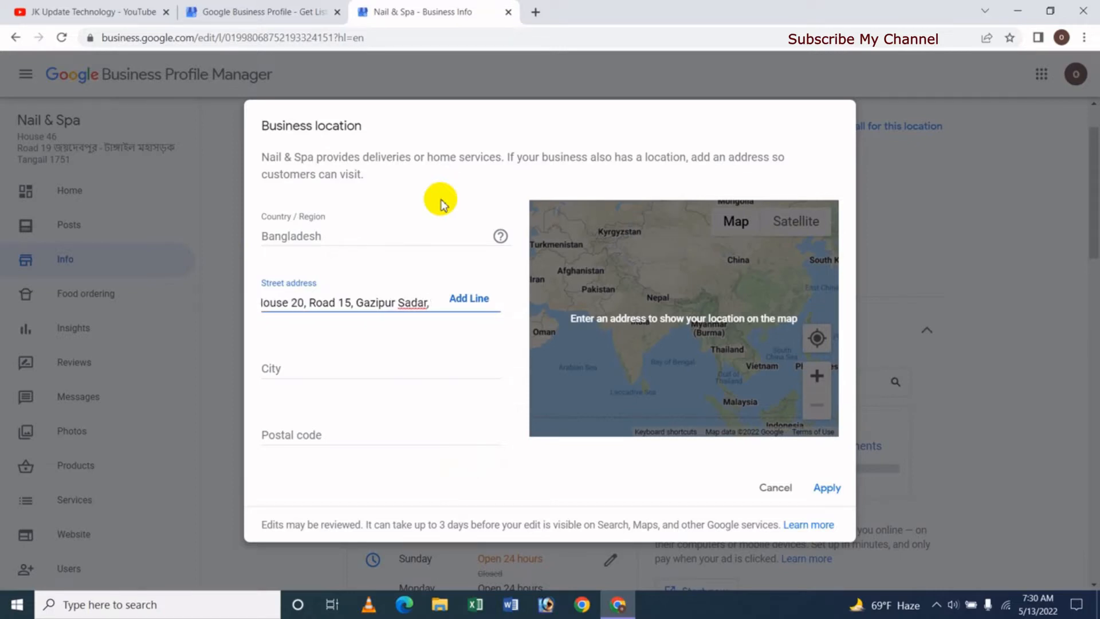
Step: Fill in the city and postal code of the new business location
{"action": "left_click", "coordinate": [266, 369]}
{"action": "type", "text": "Gazipur"}
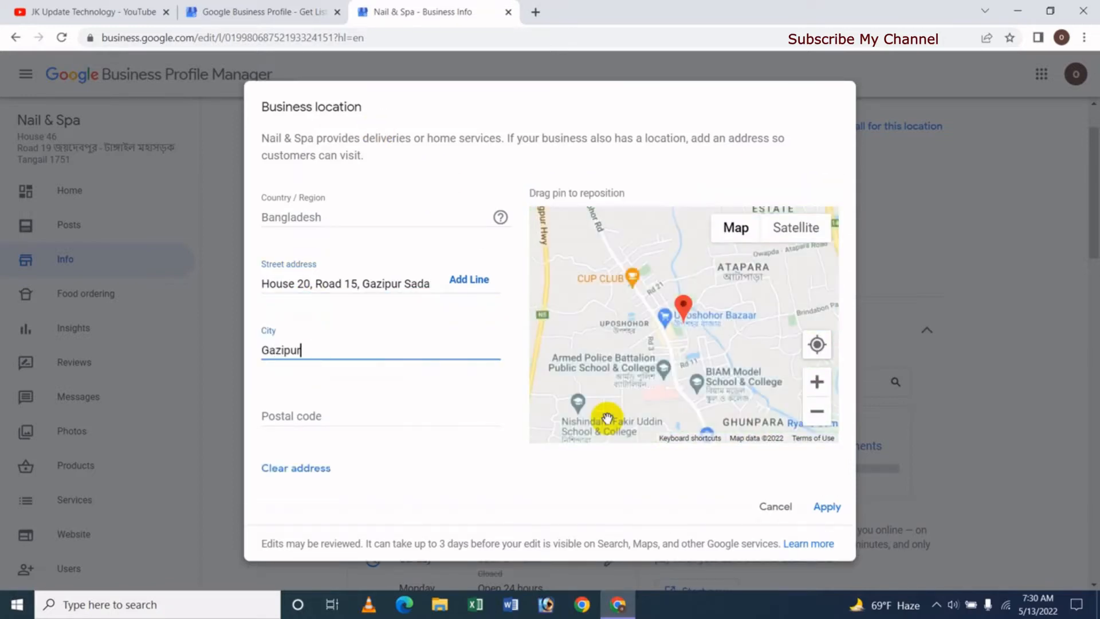
{"action": "left_click", "coordinate": [349, 418]}
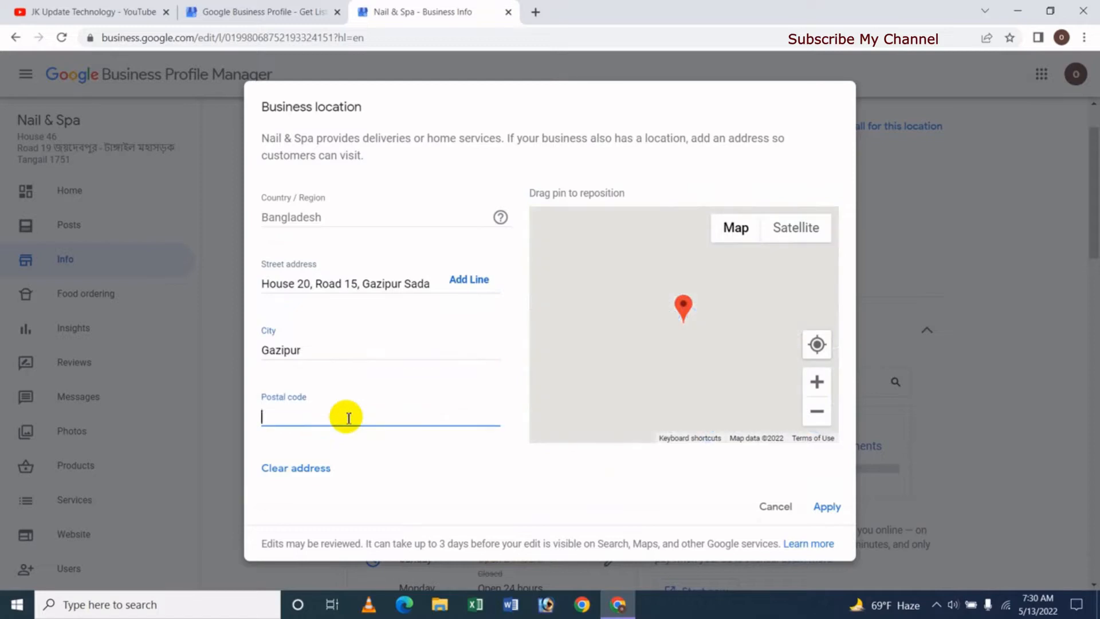
{"action": "type", "text": "1750"}
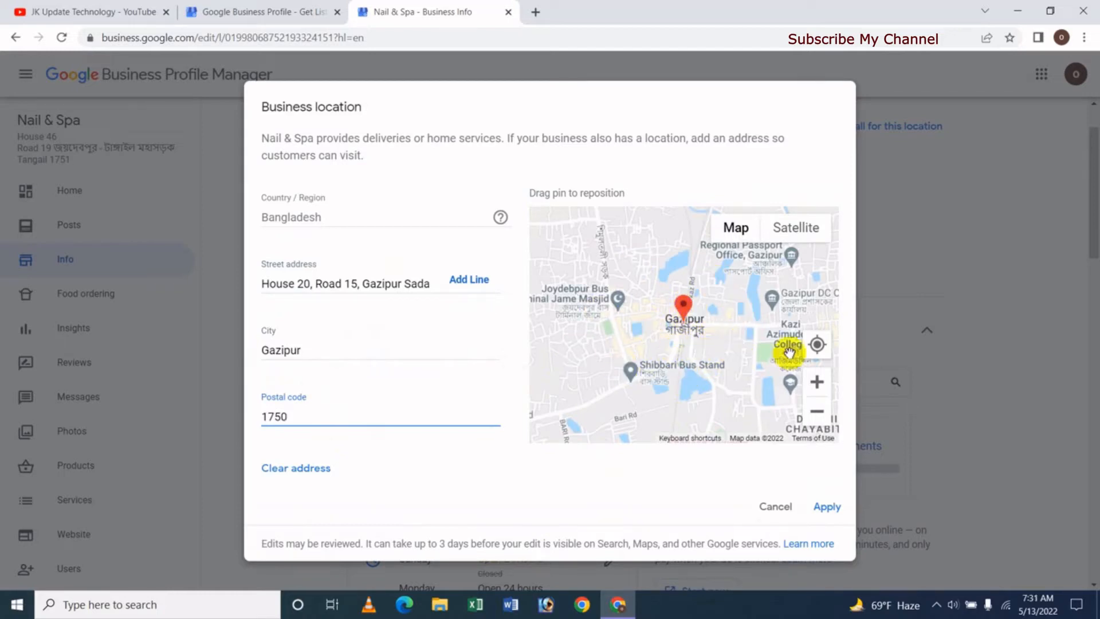
Step: Center the map on the current location, allowing location access, and reposition the pin just beside Foysal Petrol Pump
{"action": "left_click", "coordinate": [816, 344]}
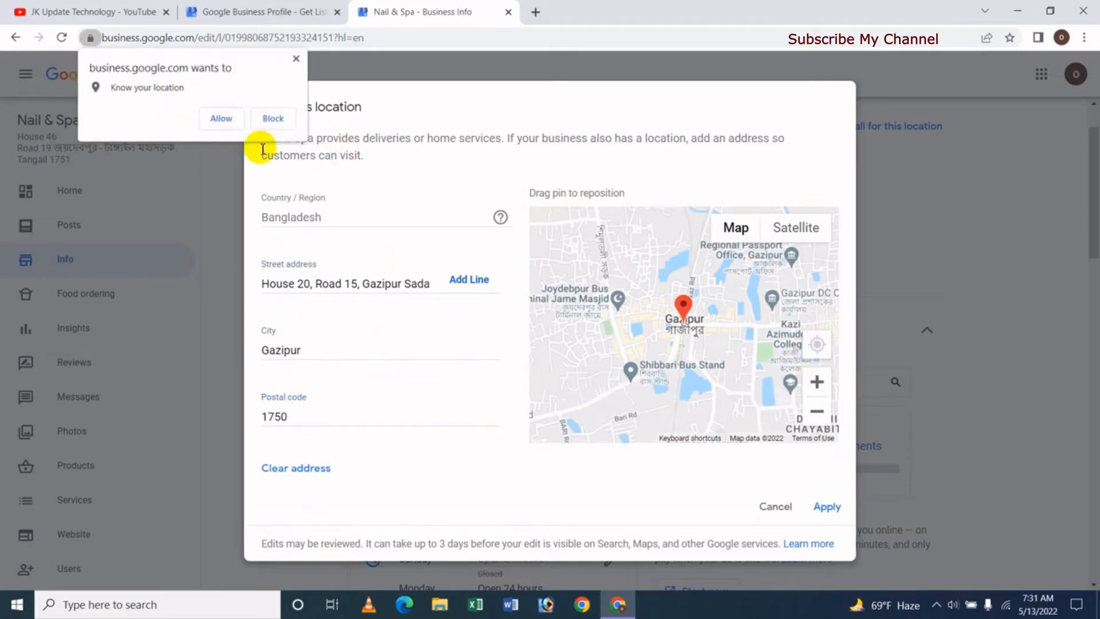
{"action": "left_click", "coordinate": [218, 115]}
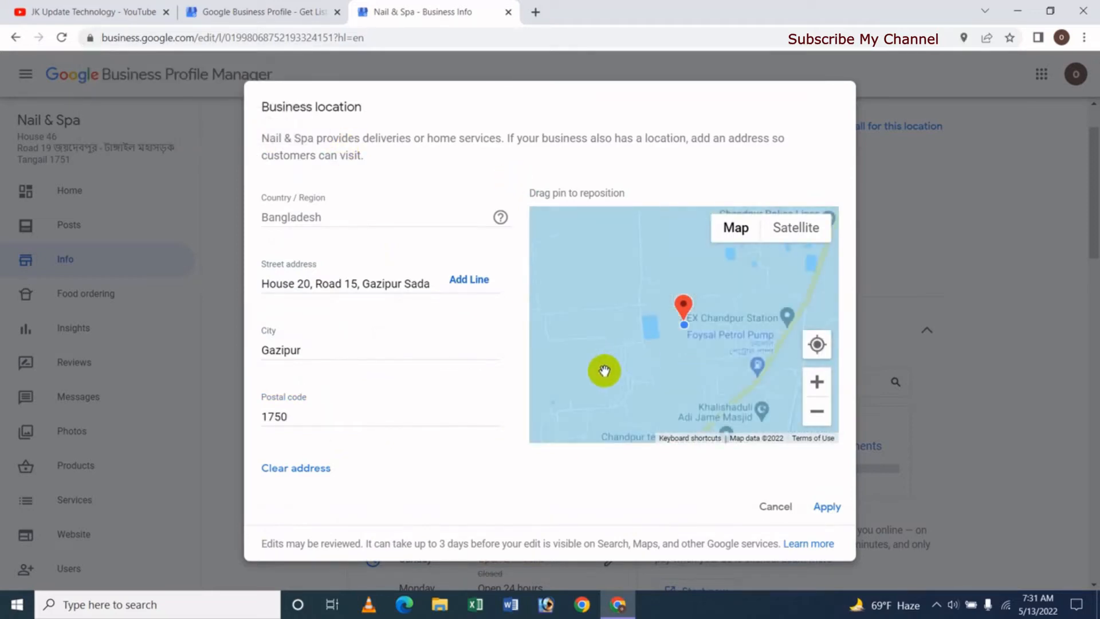
{"action": "left_click_drag", "start_coordinate": [687, 313], "coordinate": [696, 361]}
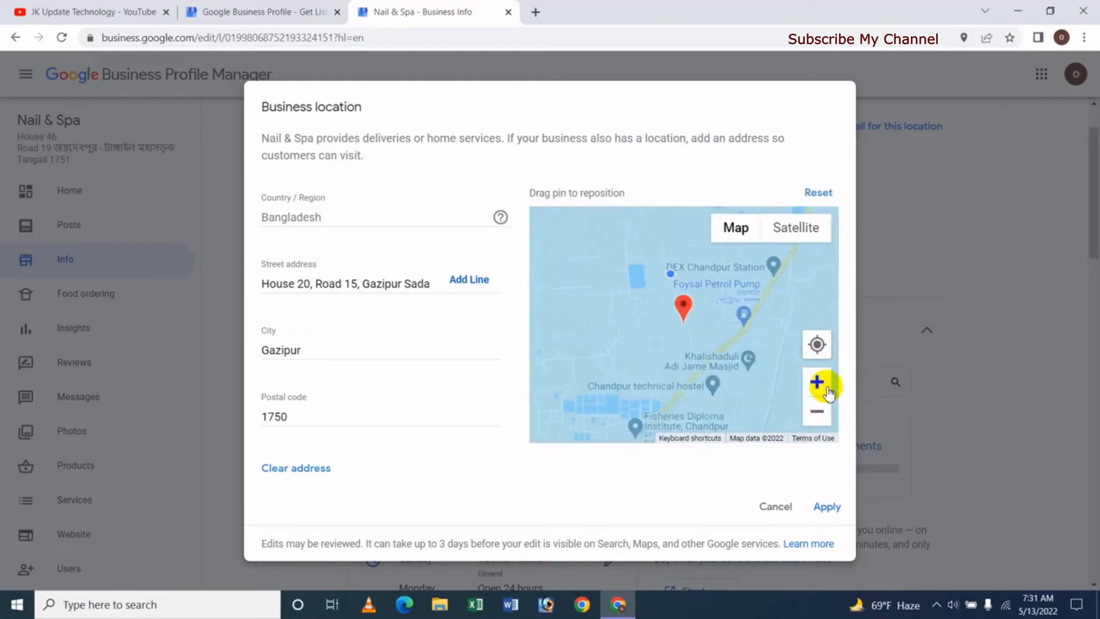
{"action": "left_click", "coordinate": [817, 383]}
{"action": "mouse_move", "coordinate": [686, 308]}
{"action": "left_mouse_down"}
{"action": "mouse_move", "coordinate": [735, 311]}
{"action": "mouse_move", "coordinate": [741, 323]}
{"action": "left_mouse_up"}
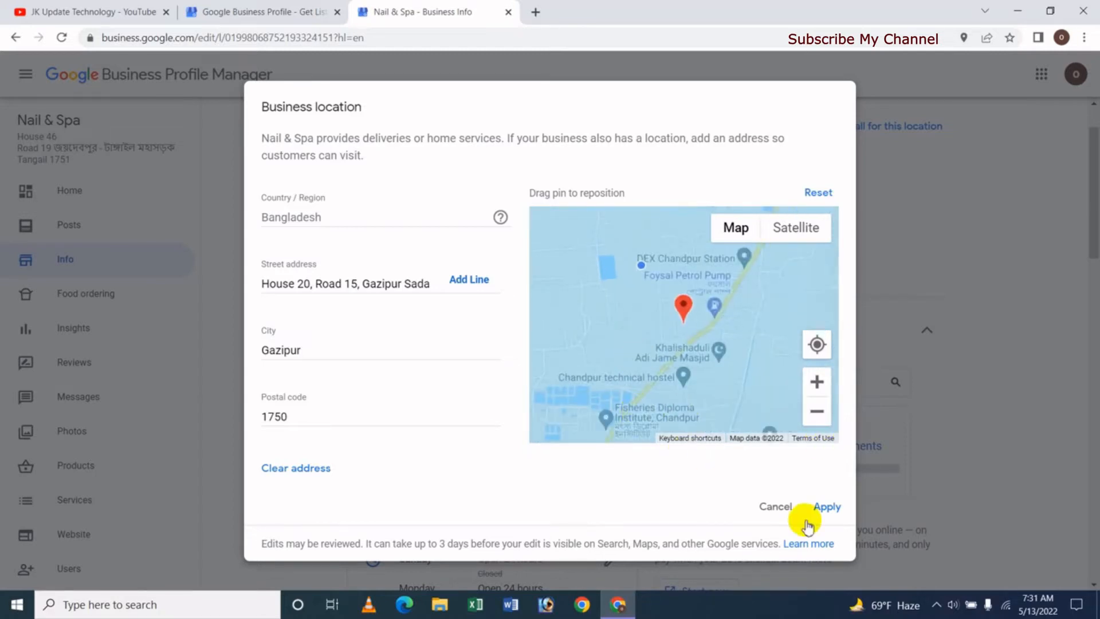
Step: Apply the new business location and save the address in the browser
{"action": "left_click", "coordinate": [826, 507]}
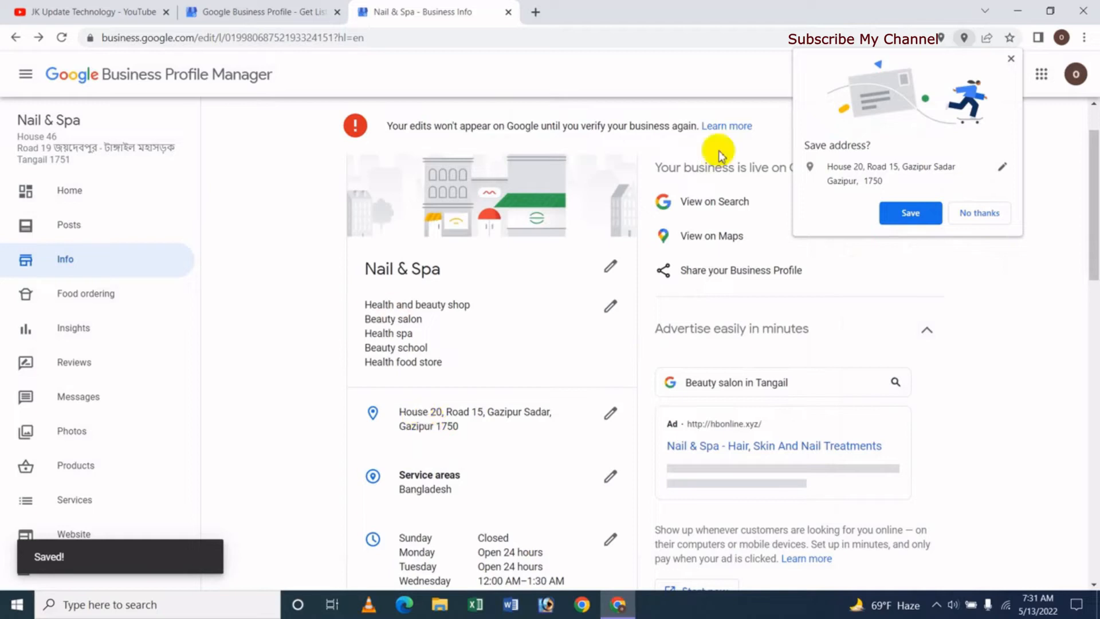
{"action": "left_click", "coordinate": [911, 215]}
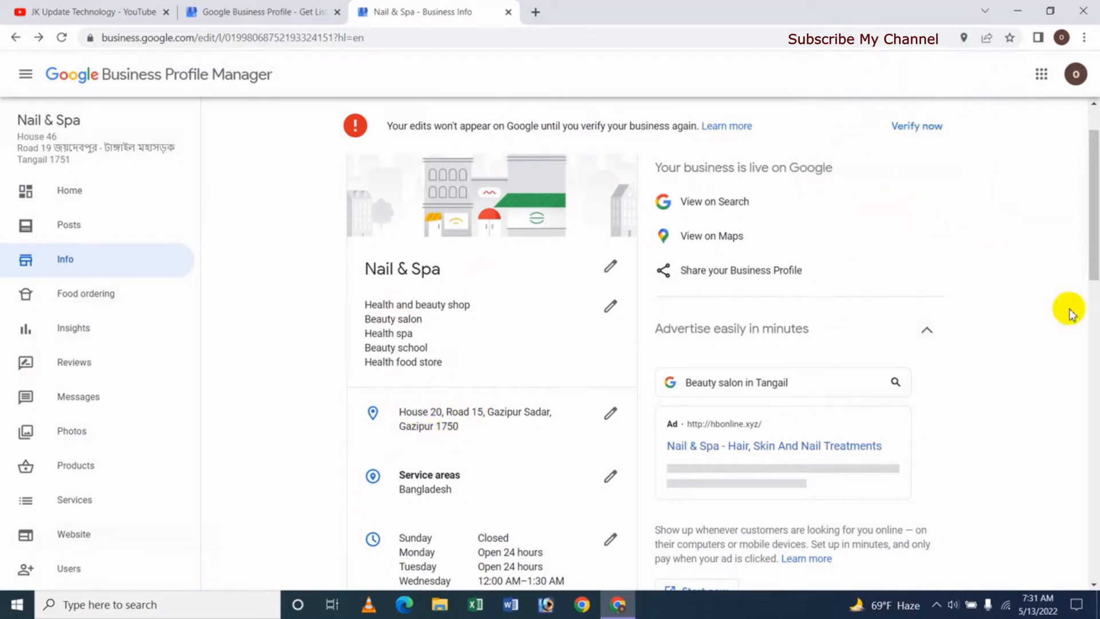
Step: Add Mirpur (Dhaka), Khulna City and Chittagong District to the service areas and apply them
{"action": "left_click_drag", "start_coordinate": [1094, 258], "coordinate": [1091, 294]}
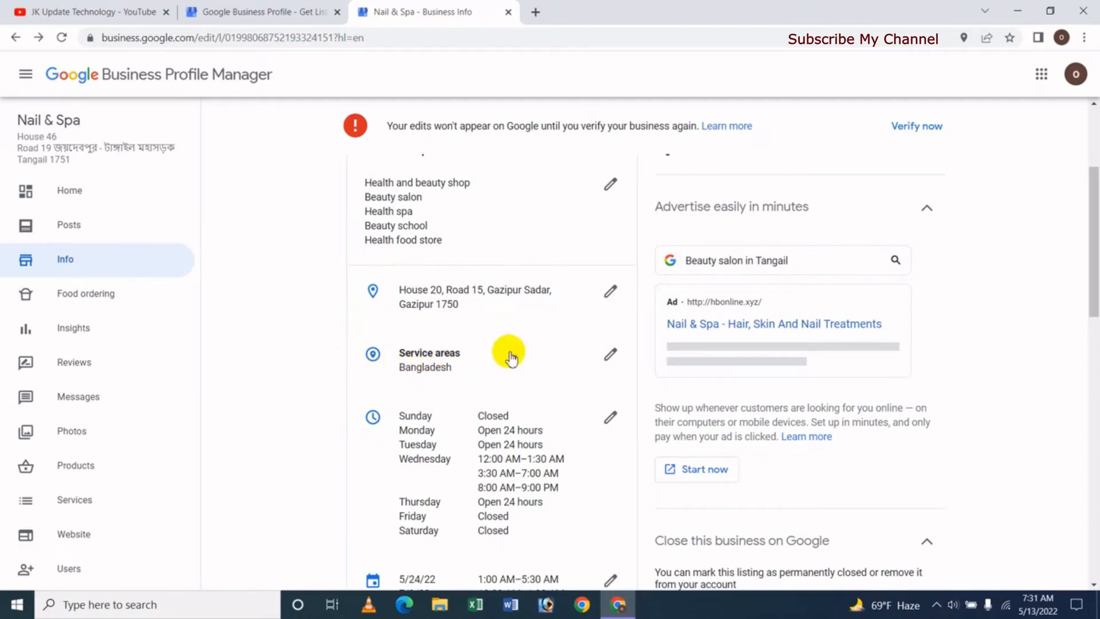
{"action": "left_click", "coordinate": [610, 358]}
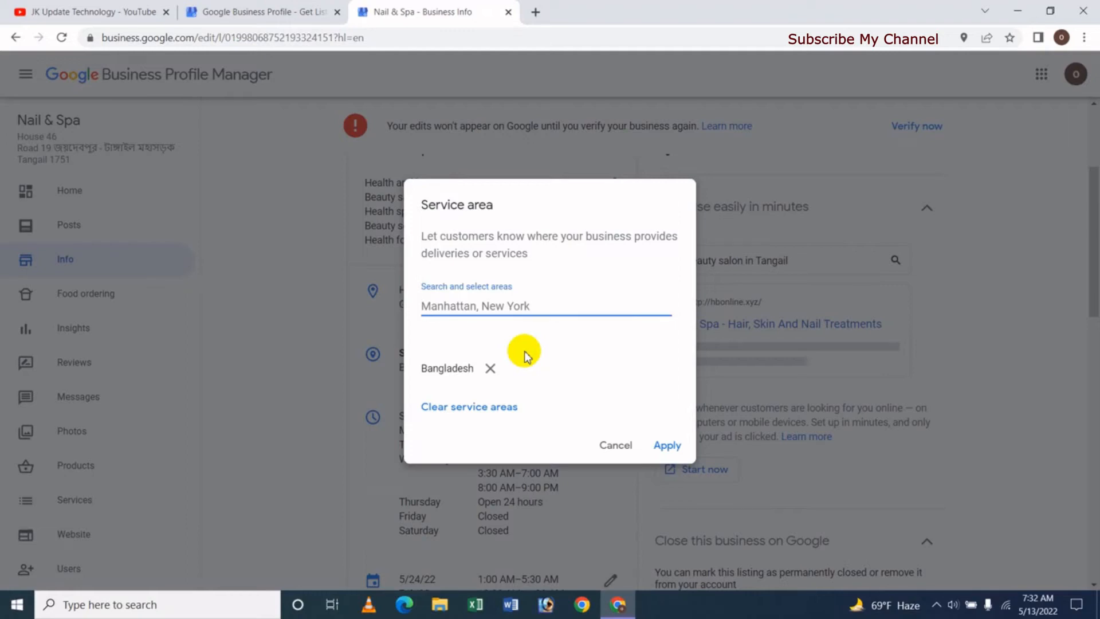
{"action": "type", "text": "Mir"}
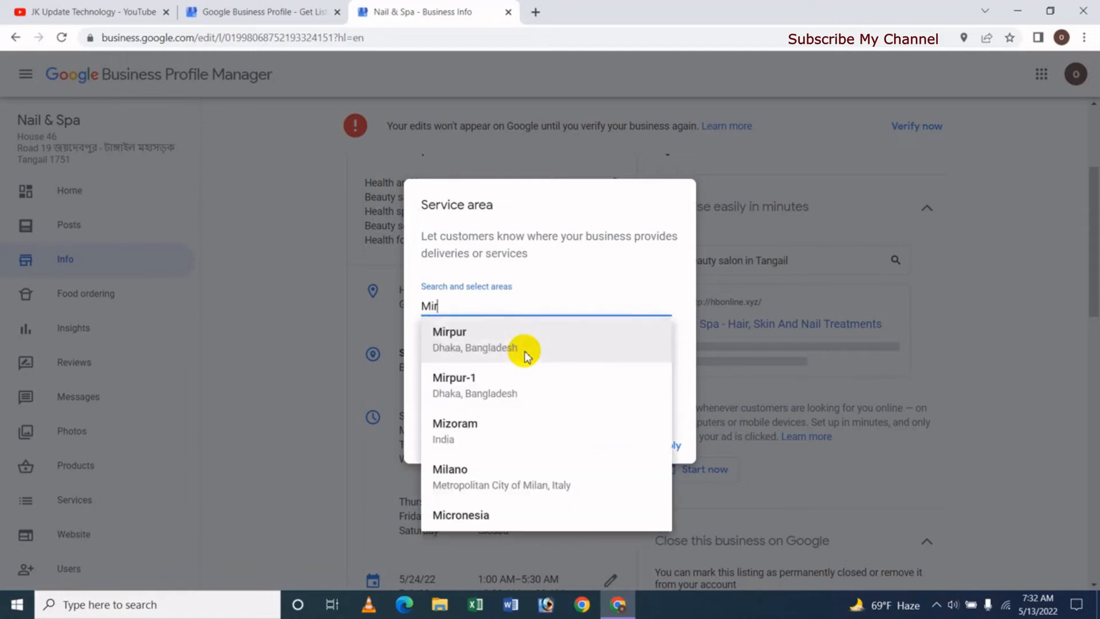
{"action": "type", "text": "pur, Dh"}
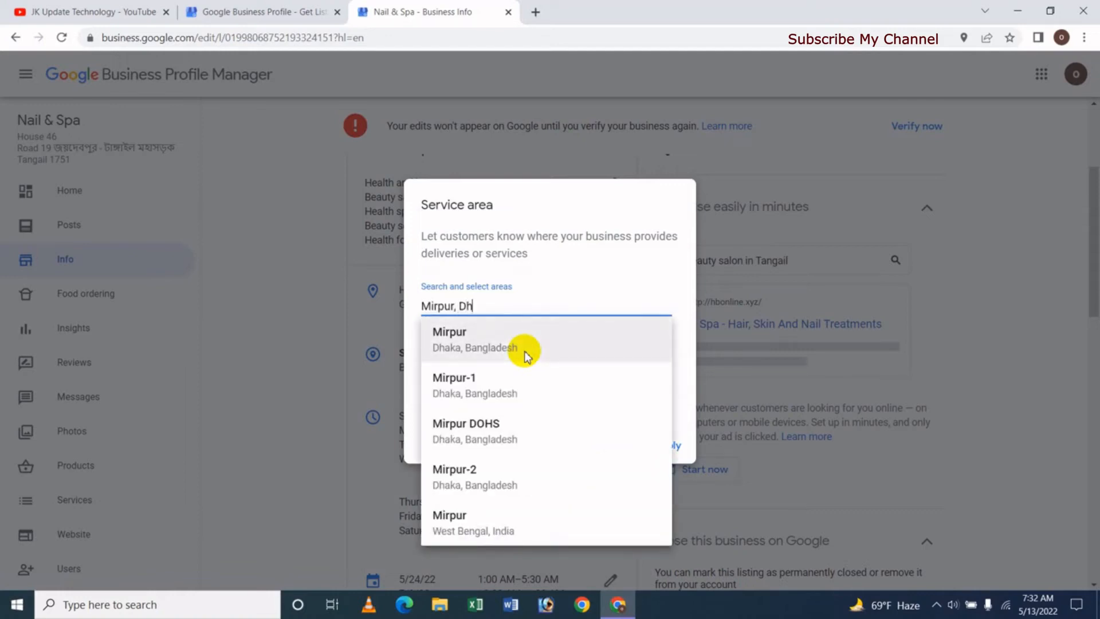
{"action": "type", "text": "aka"}
{"action": "left_click", "coordinate": [476, 347]}
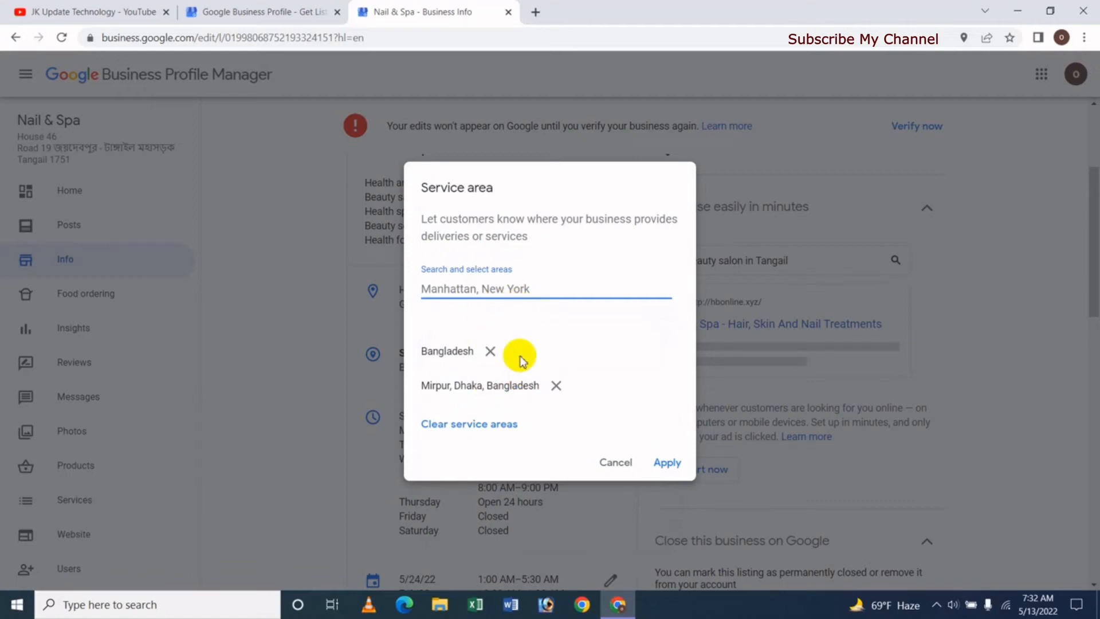
{"action": "type", "text": "Khulna"}
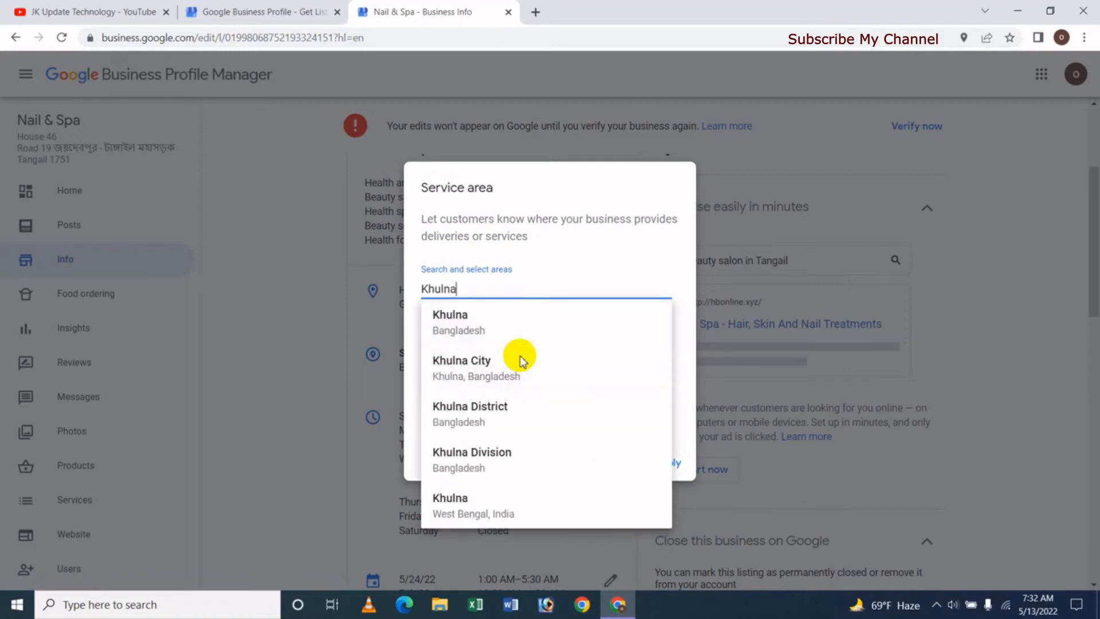
{"action": "left_click", "coordinate": [485, 376]}
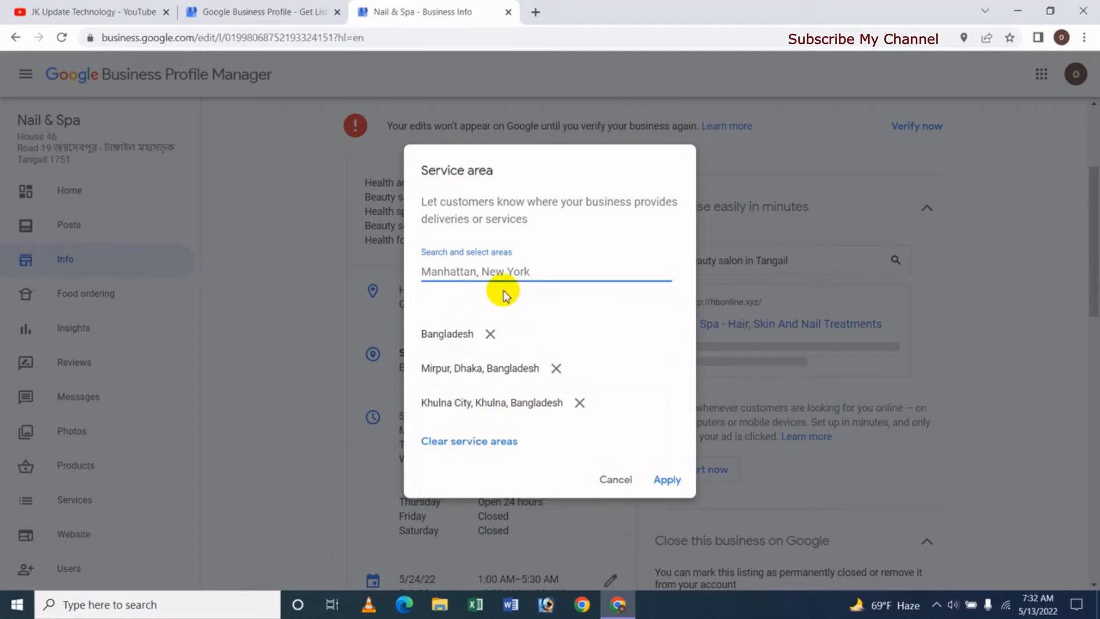
{"action": "type", "text": "Chittagong"}
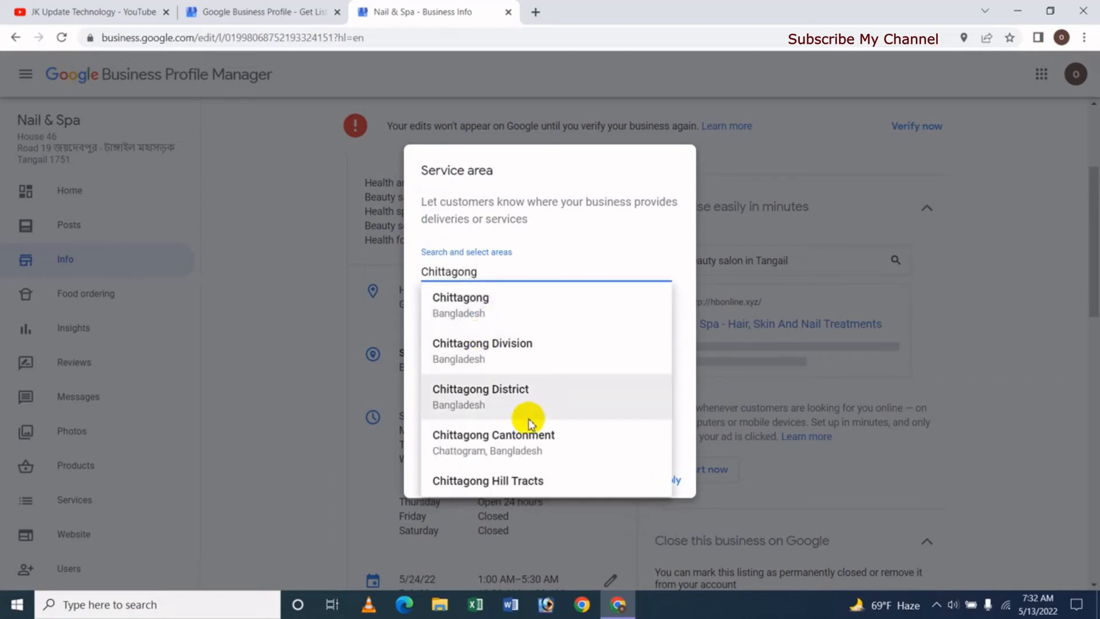
{"action": "left_click", "coordinate": [486, 400]}
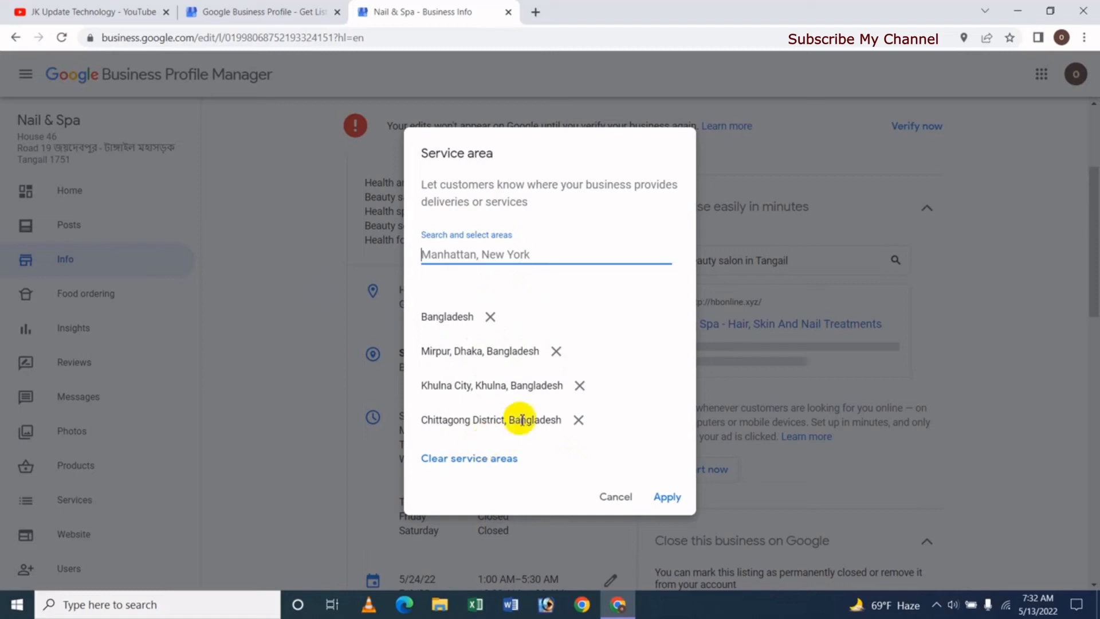
{"action": "left_click", "coordinate": [666, 497]}
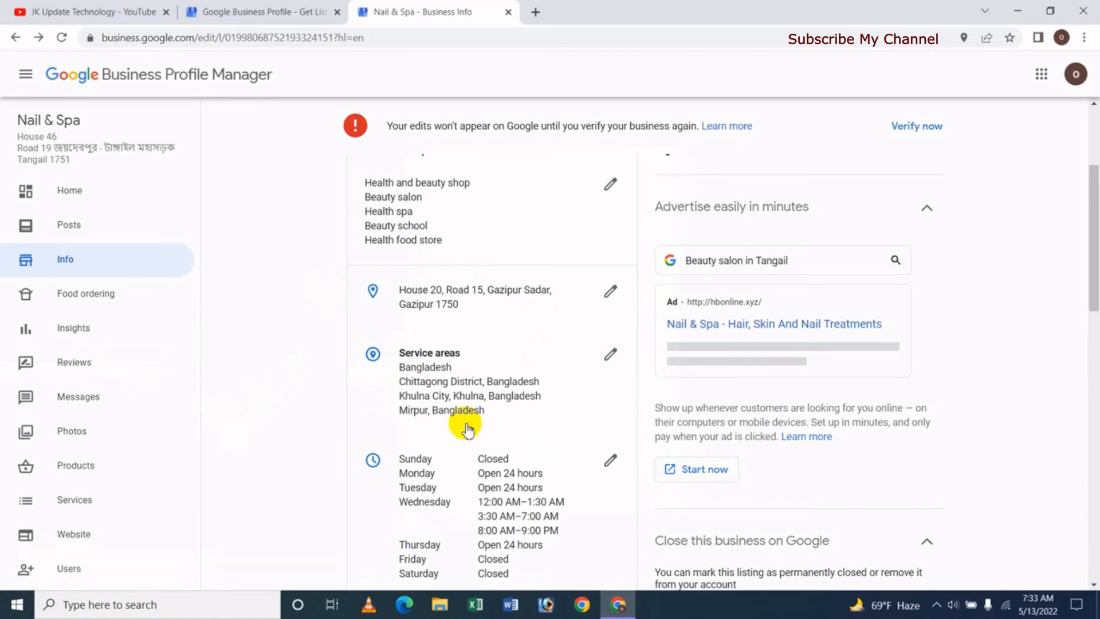
Step: Remove the country-wide Bangladesh entry from the service areas and apply the change
{"action": "left_click", "coordinate": [610, 354]}
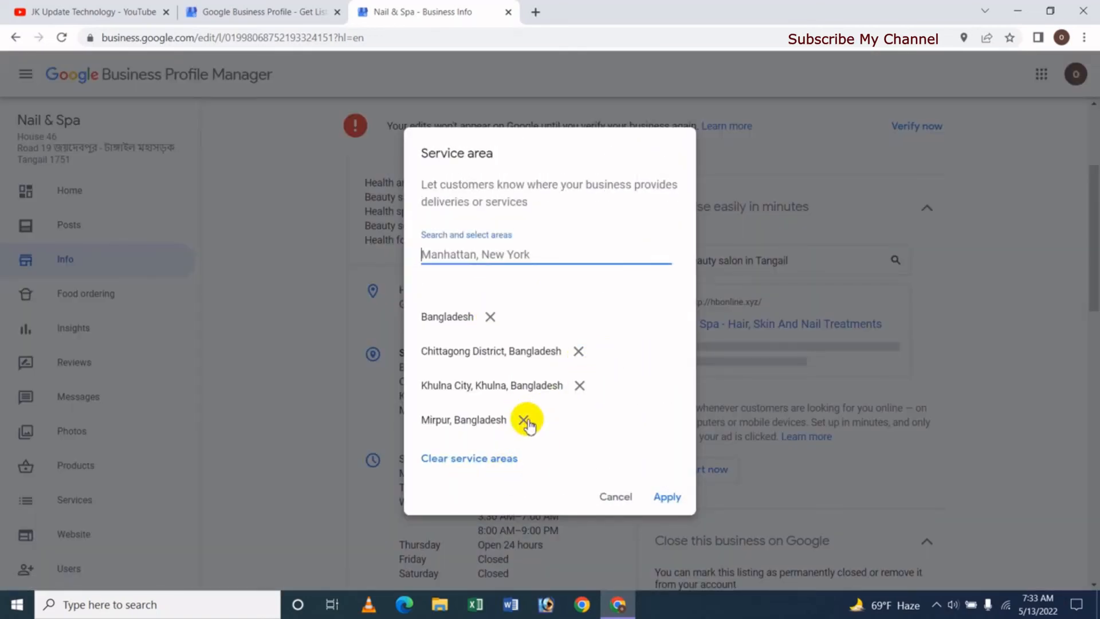
{"action": "left_click", "coordinate": [488, 316]}
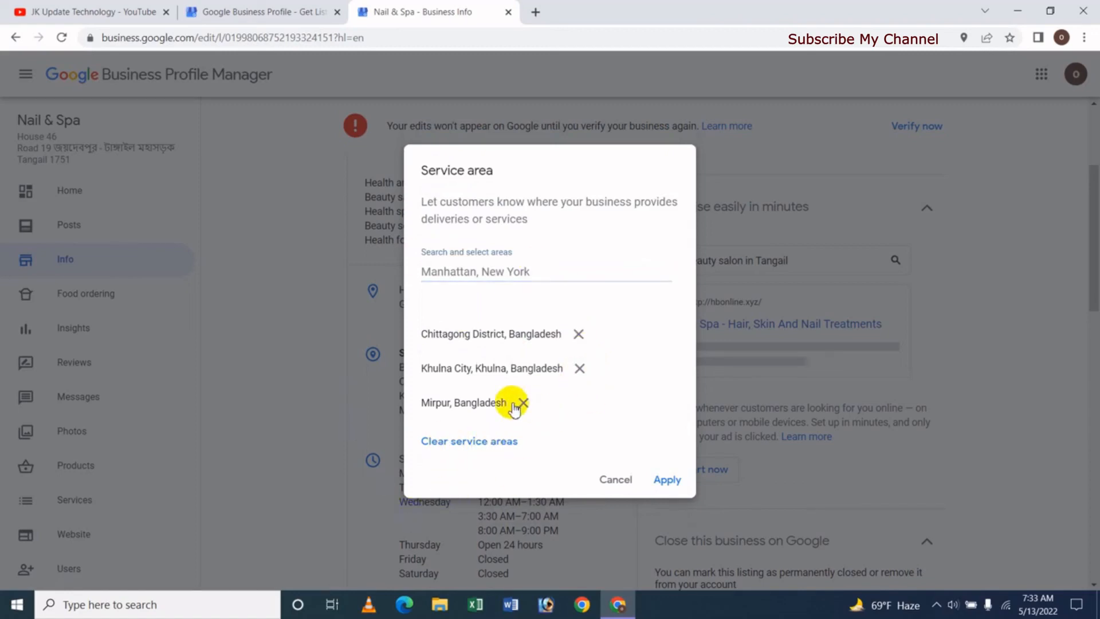
{"action": "left_click", "coordinate": [670, 480]}
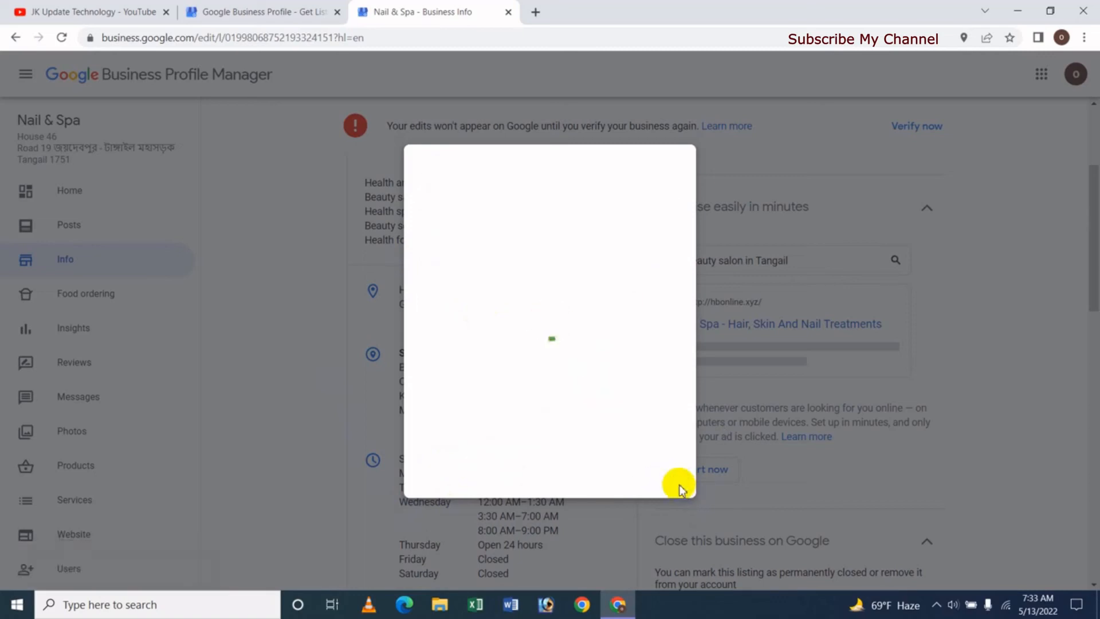